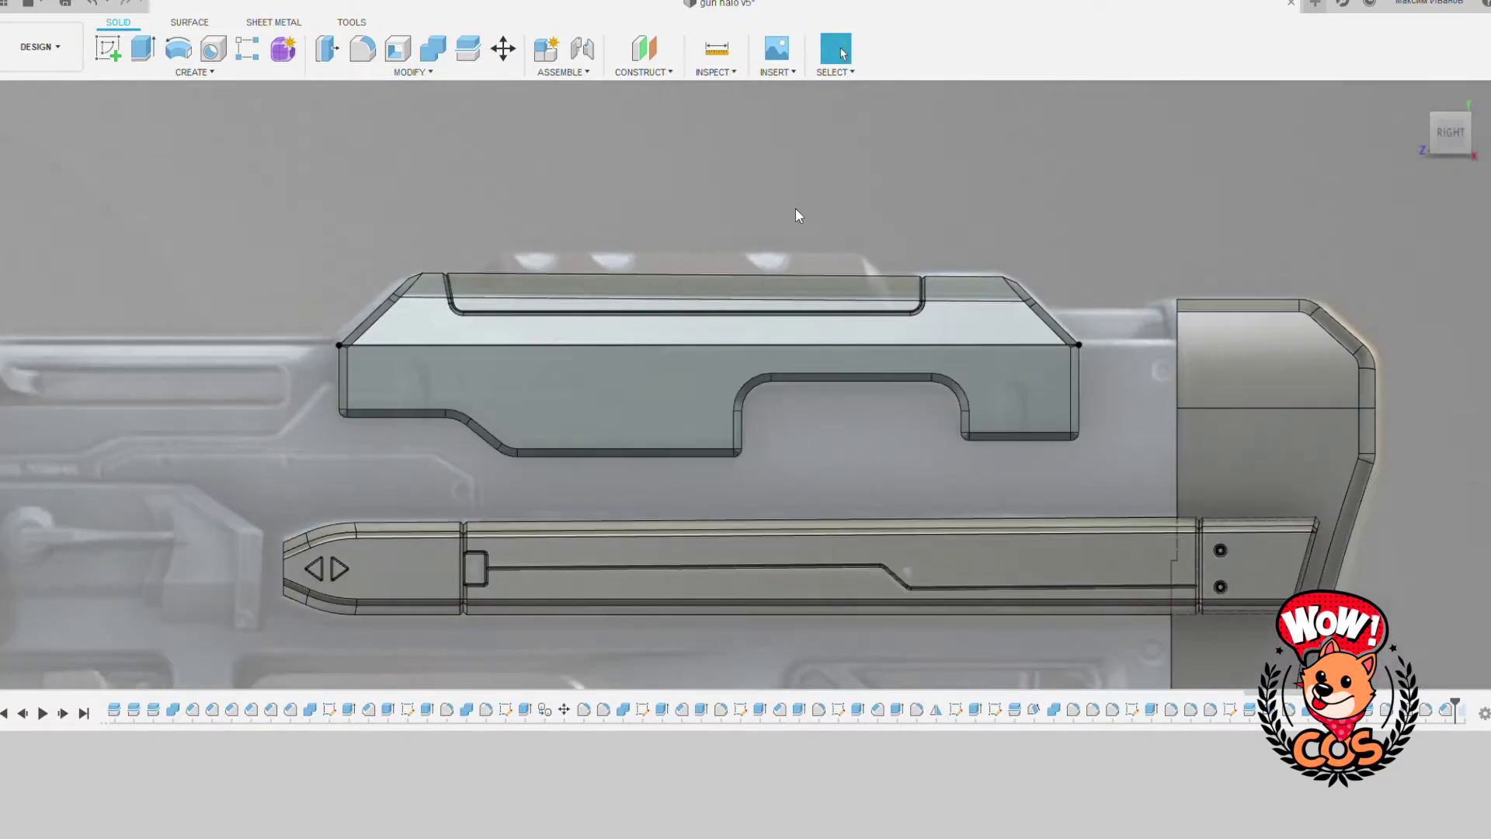
# Orbit and zoom around the rifle model, checking the side view and the side panel
pyautogui.scroll(-4, 1000, 192)
pyautogui.keyDown('shift'); pyautogui.moveTo(1085, 131); pyautogui.dragTo(1243, 178, button='middle'); pyautogui.keyUp('shift')
pyautogui.click(1449, 131)
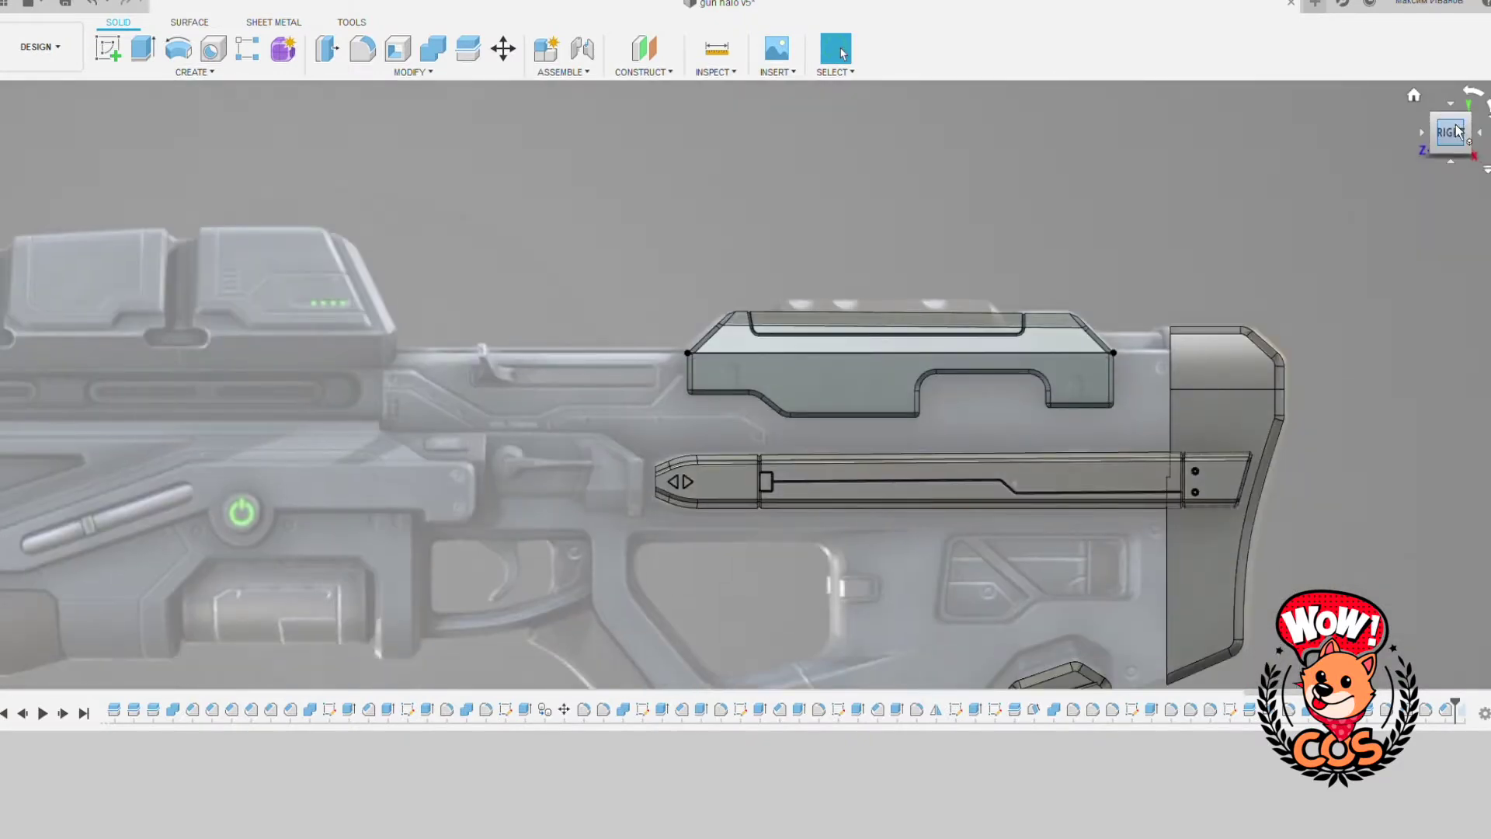
pyautogui.scroll(3, 742, 417)
pyautogui.scroll(2, 714, 410)
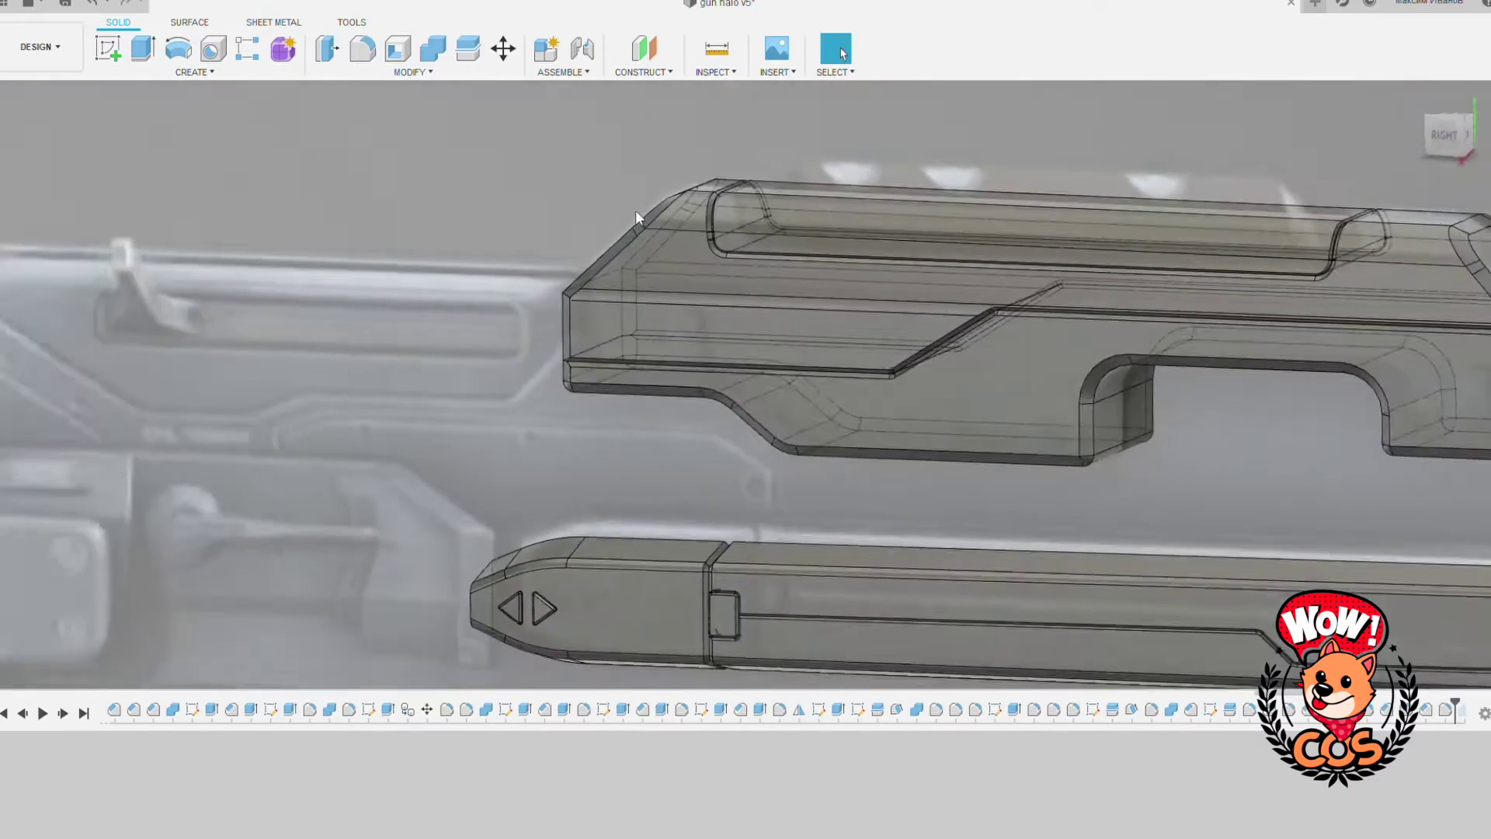
pyautogui.scroll(2, 714, 410)
pyautogui.scroll(-3, 715, 410)
pyautogui.keyDown('shift'); pyautogui.moveTo(746, 372); pyautogui.dragTo(1038, 292, button='middle'); pyautogui.keyUp('shift')
pyautogui.scroll(1, 1127, 311)
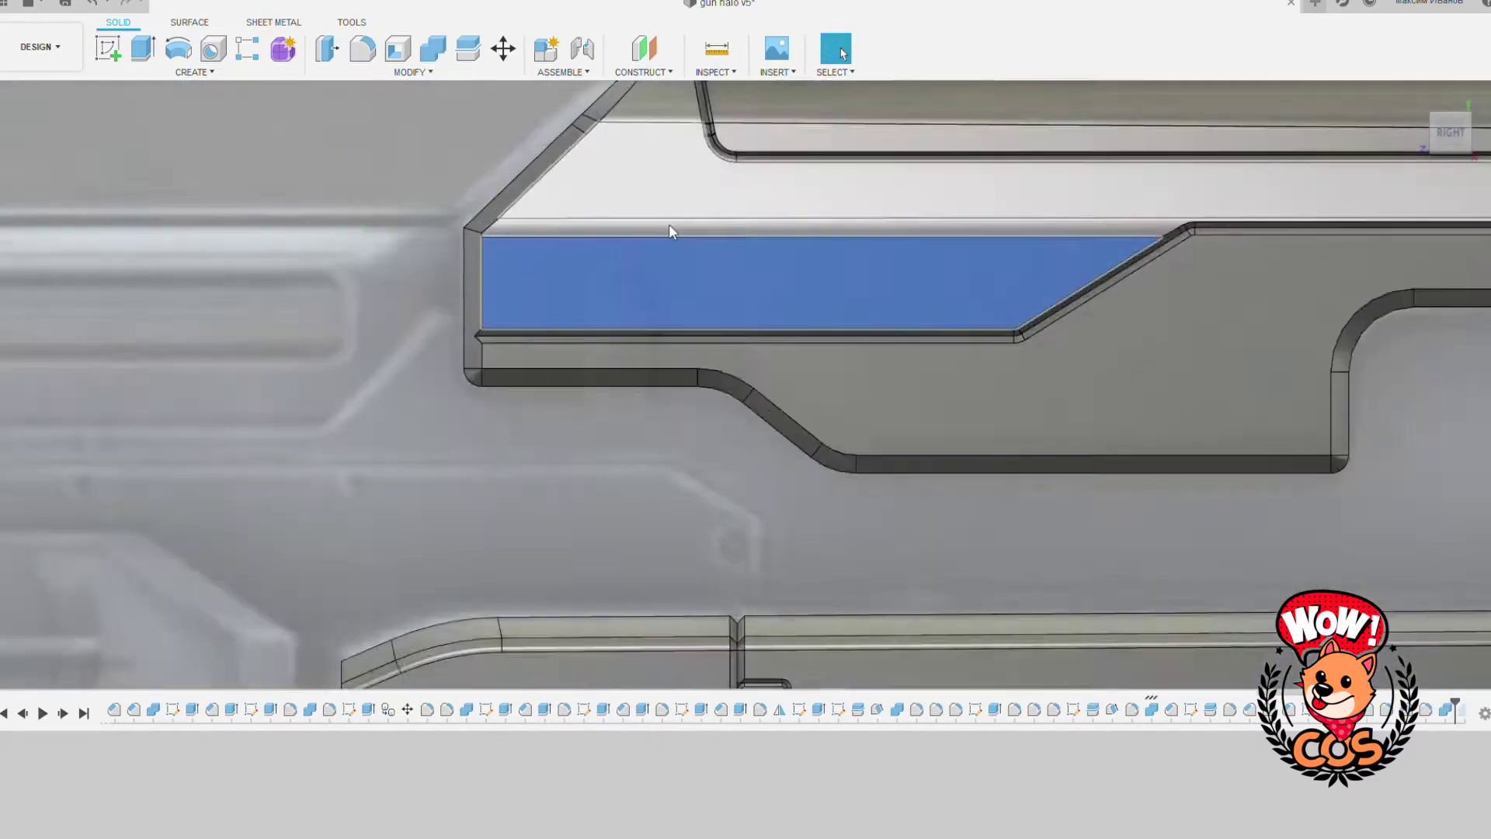